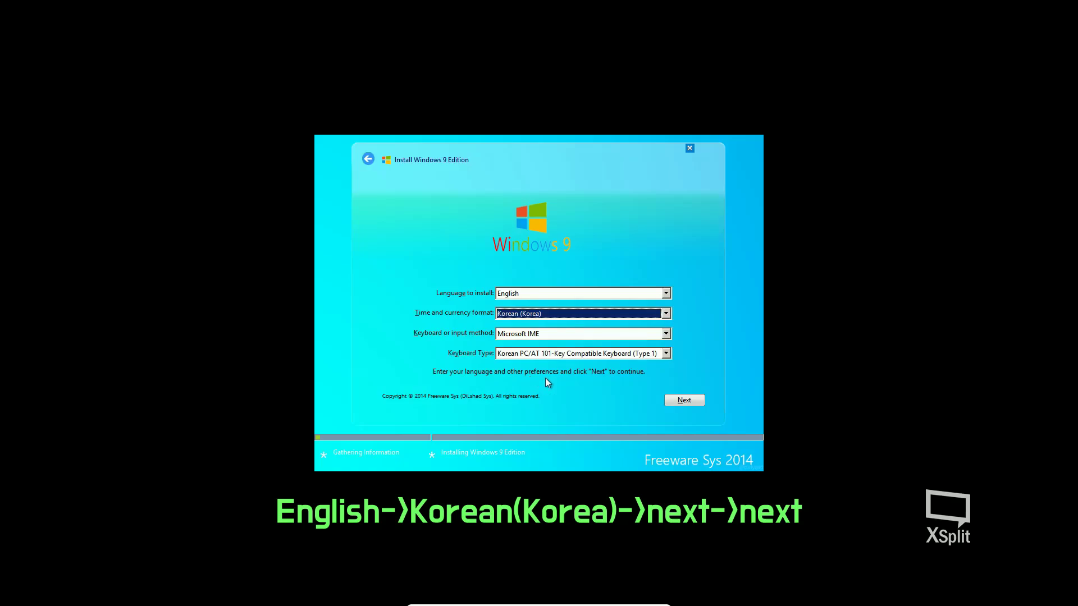
# - Start installing Windows 9 Professional x64 on Disk 0 Unallocated Space with English language and Korean (Korea) format
pyautogui.click(671, 401)
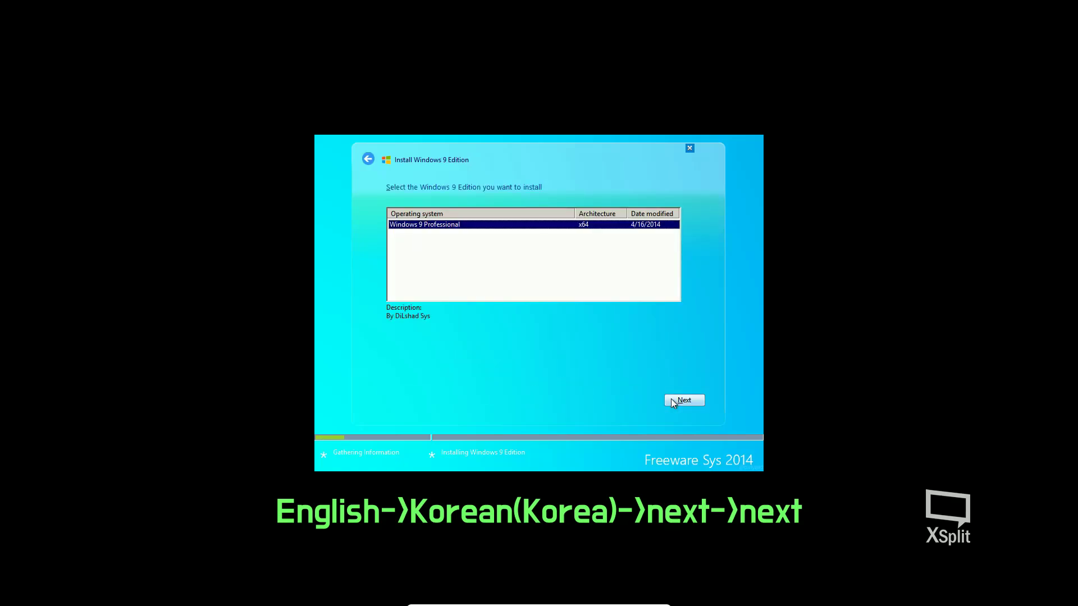
pyautogui.click(672, 400)
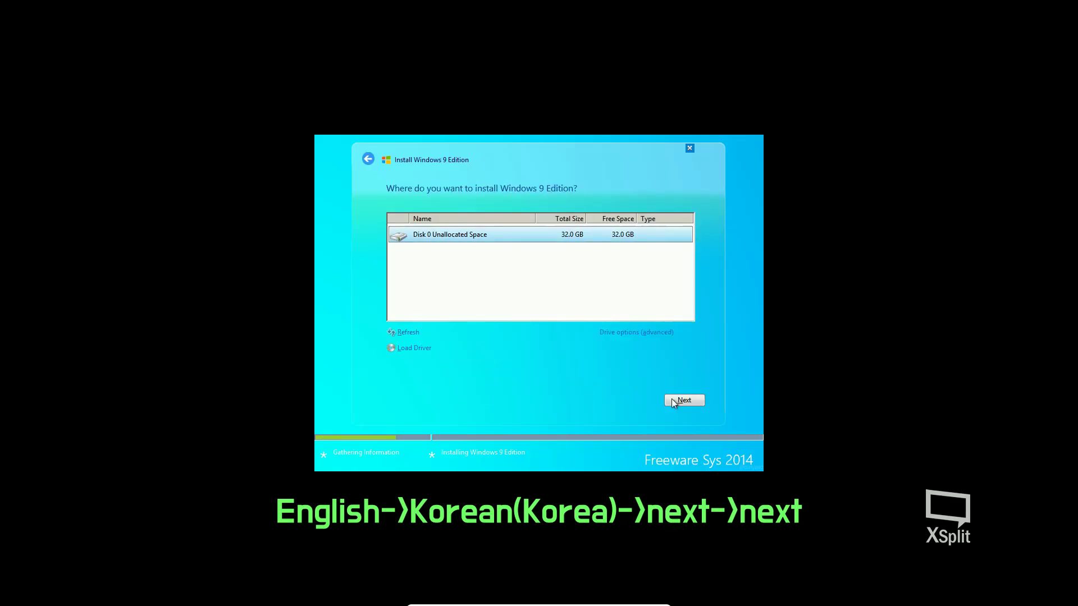
pyautogui.click(673, 401)
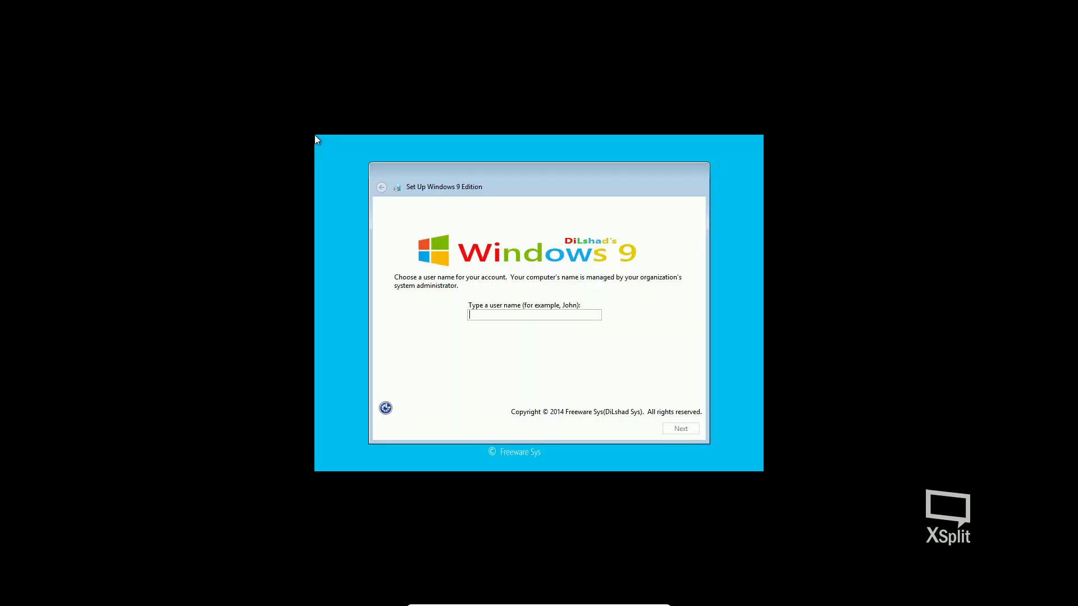
# - Create the user account AllTips and continue without setting an account password
pyautogui.click(516, 311)
pyautogui.write('All')
pyautogui.write('Tech')
pyautogui.press('Return')
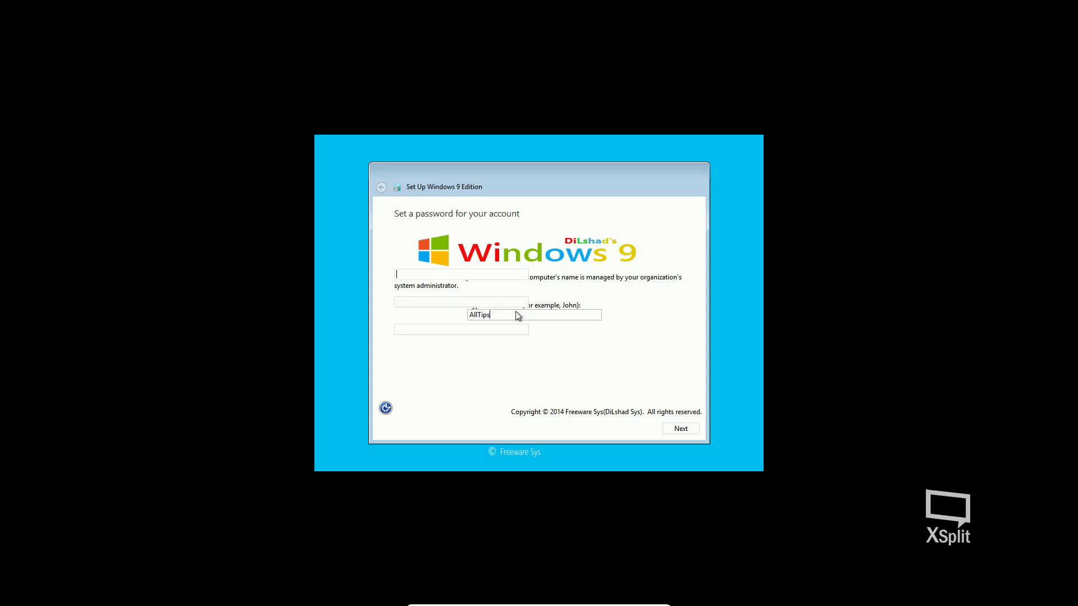
pyautogui.press('Return')
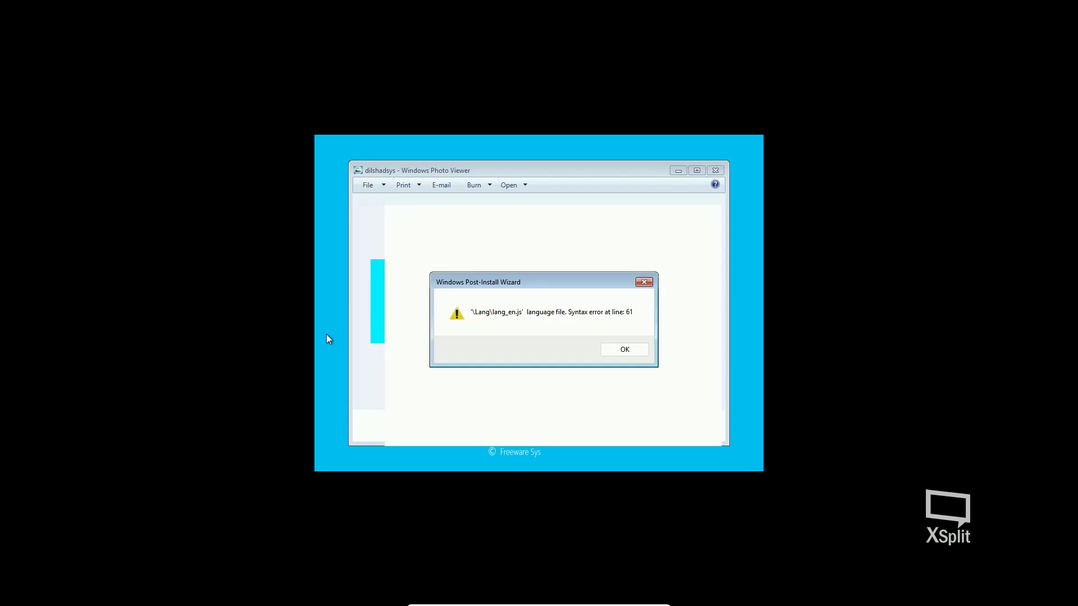
# - Dismiss the post-install wizard, script and installer errors, and close the Windows Photo Viewer welcome image
pyautogui.click(617, 352)
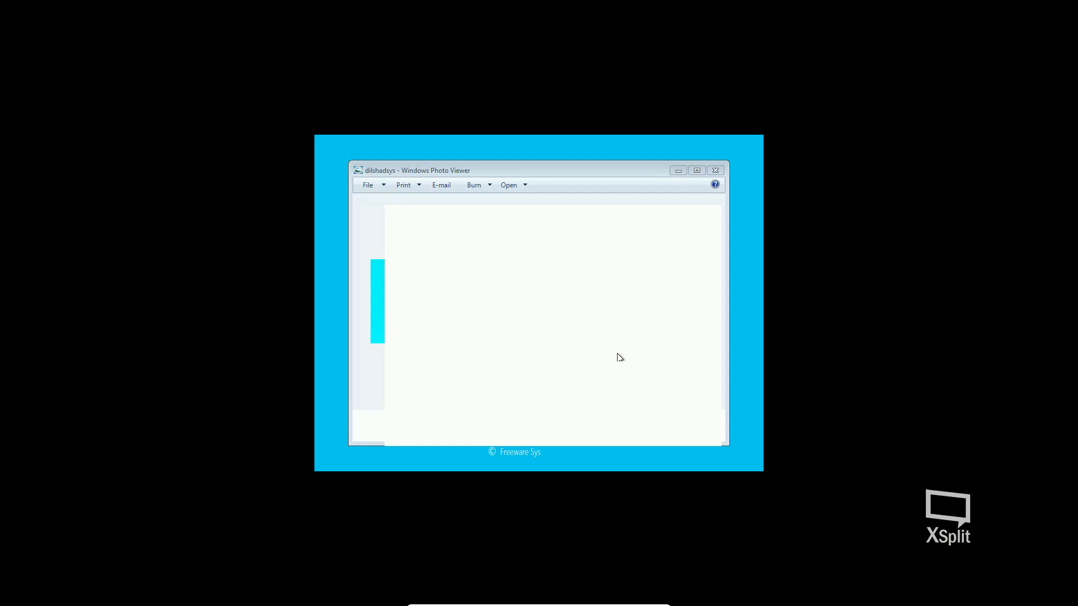
pyautogui.hotkey('alt', 'F4')
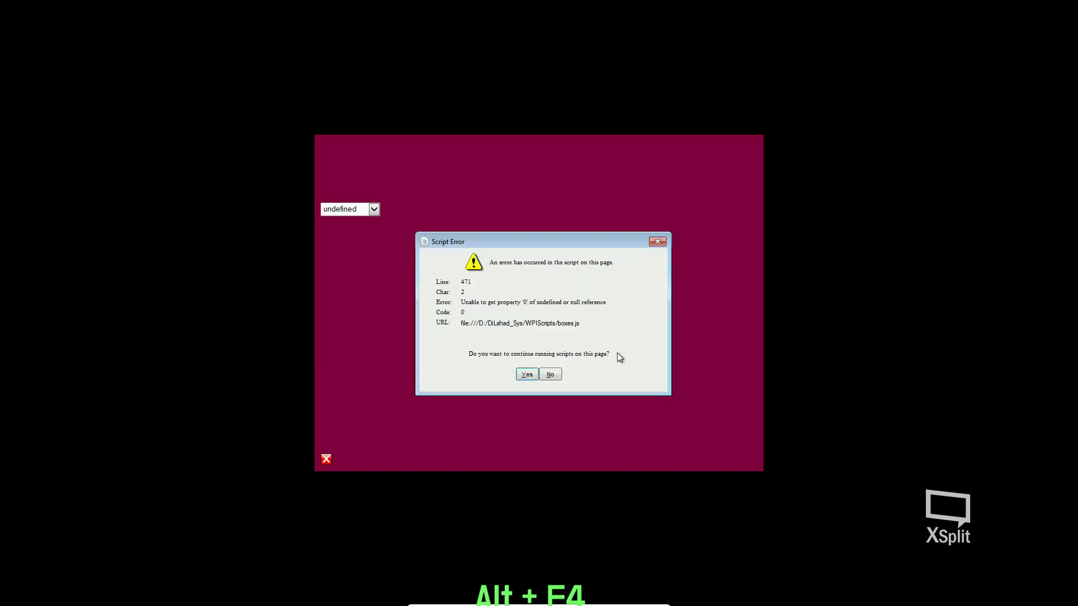
pyautogui.press('Return')
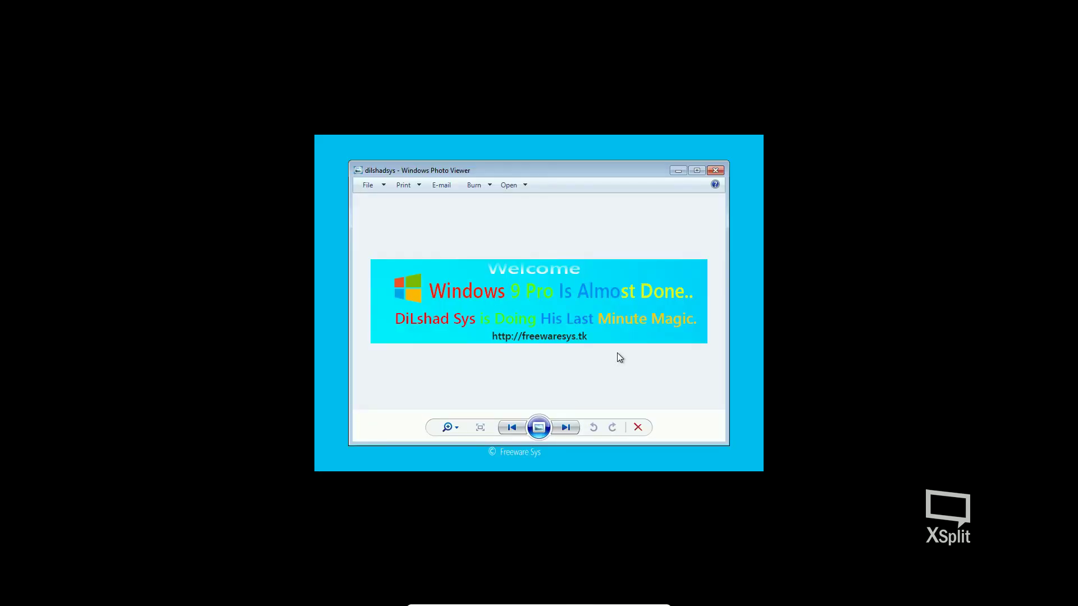
pyautogui.click(711, 174)
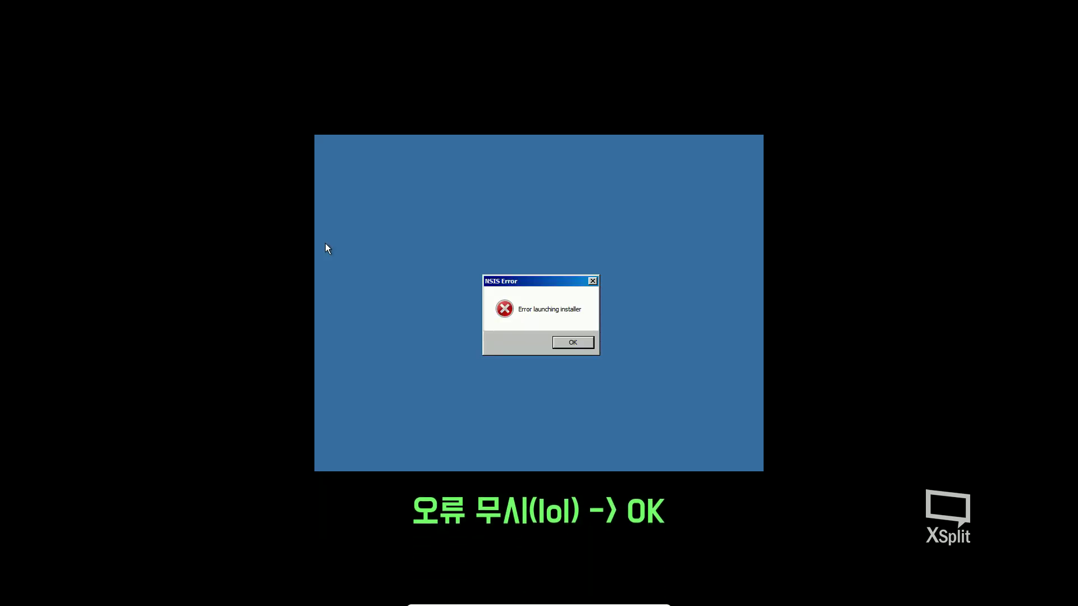
pyautogui.click(579, 343)
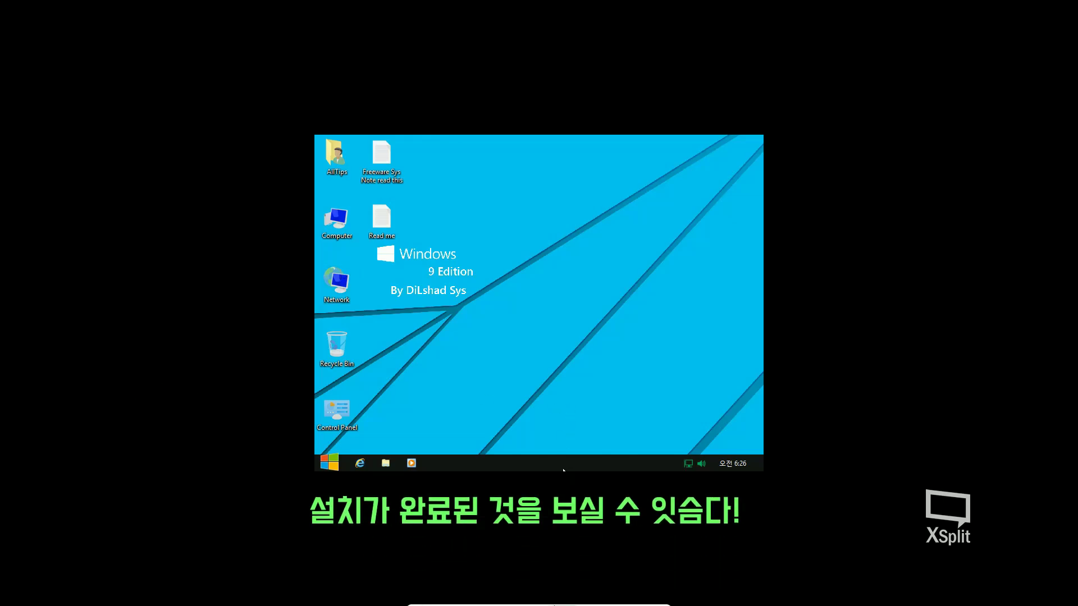
# - Insert the VirtualBox Guest Additions CD image into the virtual machine and open its CD drive from Computer
pyautogui.click(563, 600)
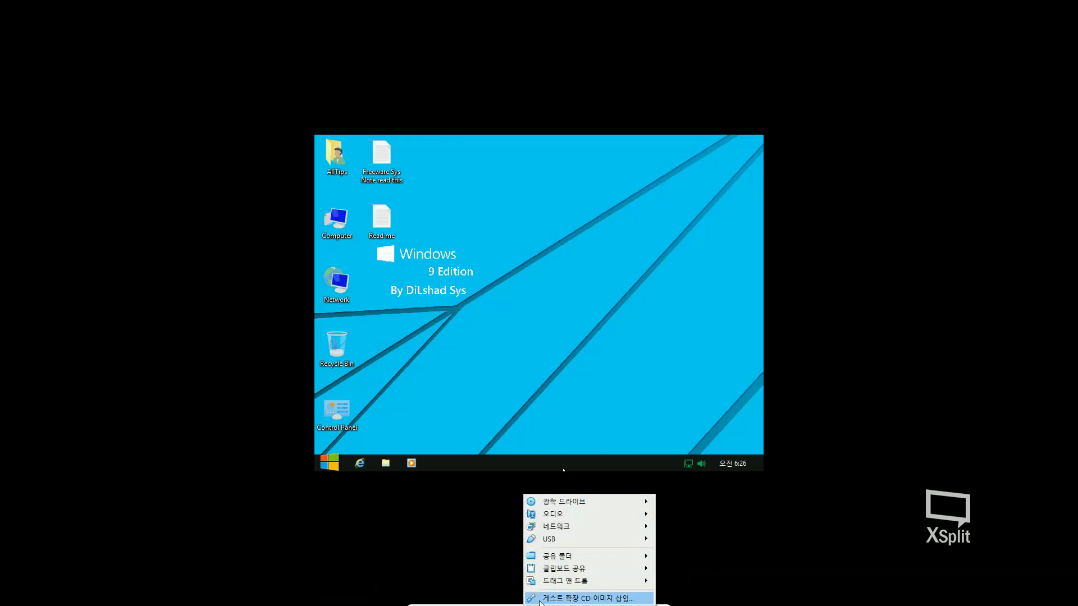
pyautogui.click(539, 596)
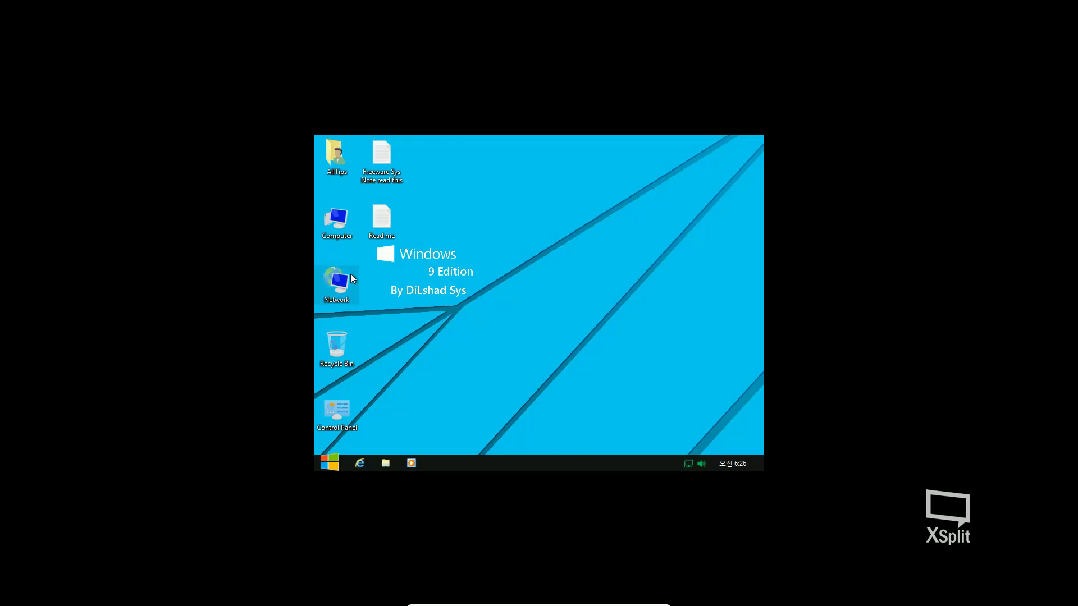
pyautogui.doubleClick(341, 238)
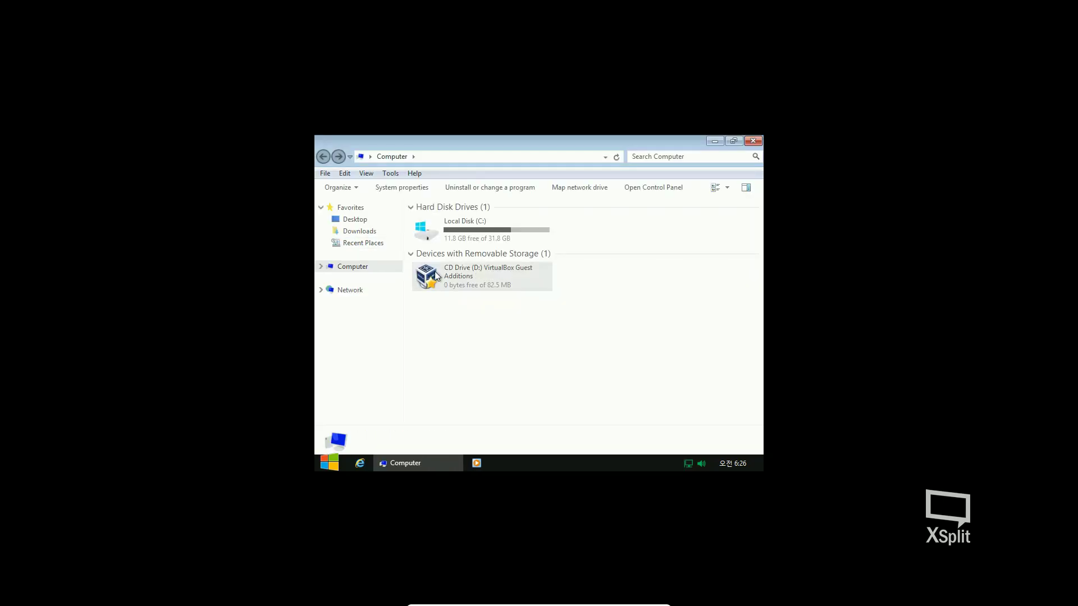
pyautogui.doubleClick(466, 282)
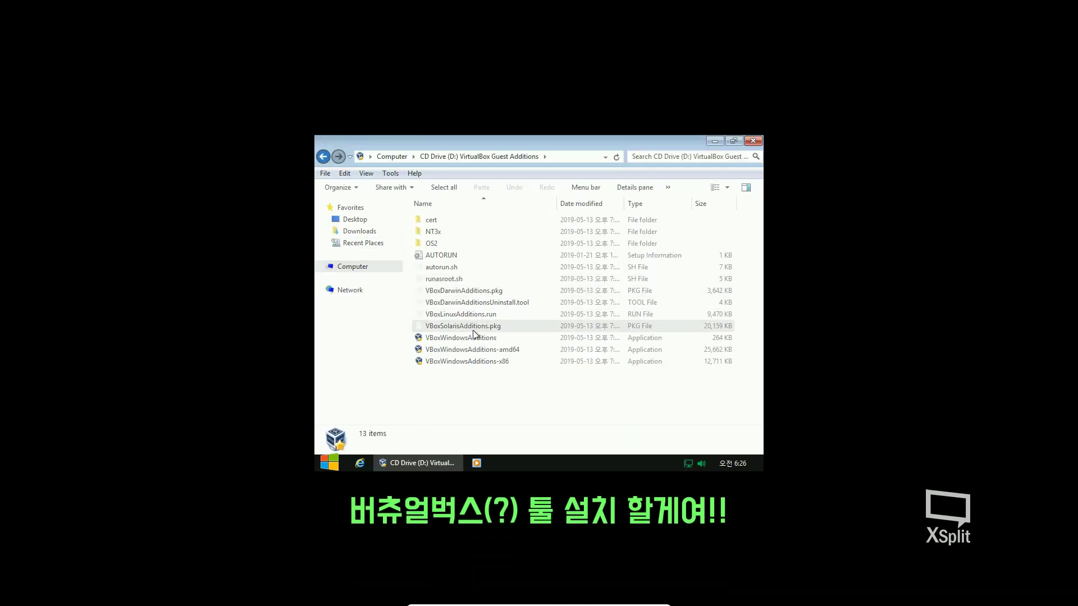
# - Run VBoxWindowsAdditions and start installing the Guest Additions in the default folder
pyautogui.click(476, 350)
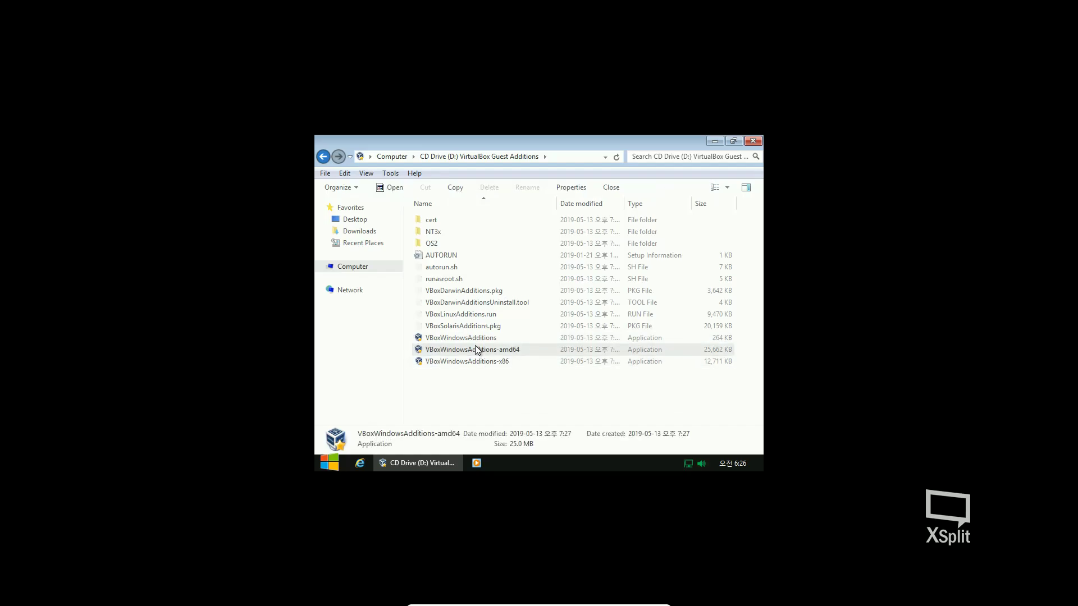
pyautogui.doubleClick(473, 339)
pyautogui.click(588, 389)
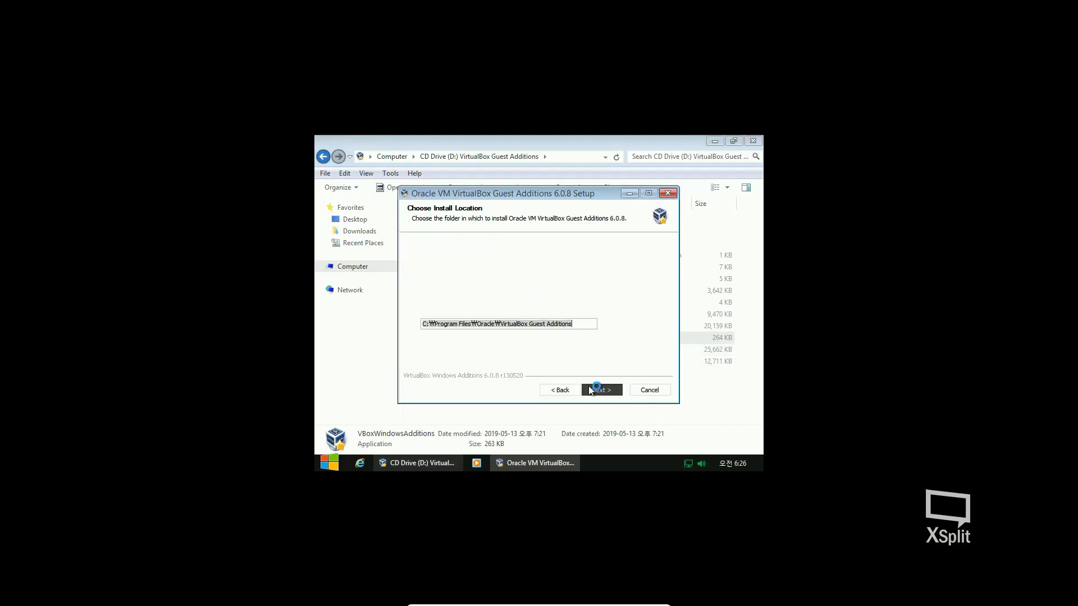
pyautogui.click(594, 389)
pyautogui.click(601, 389)
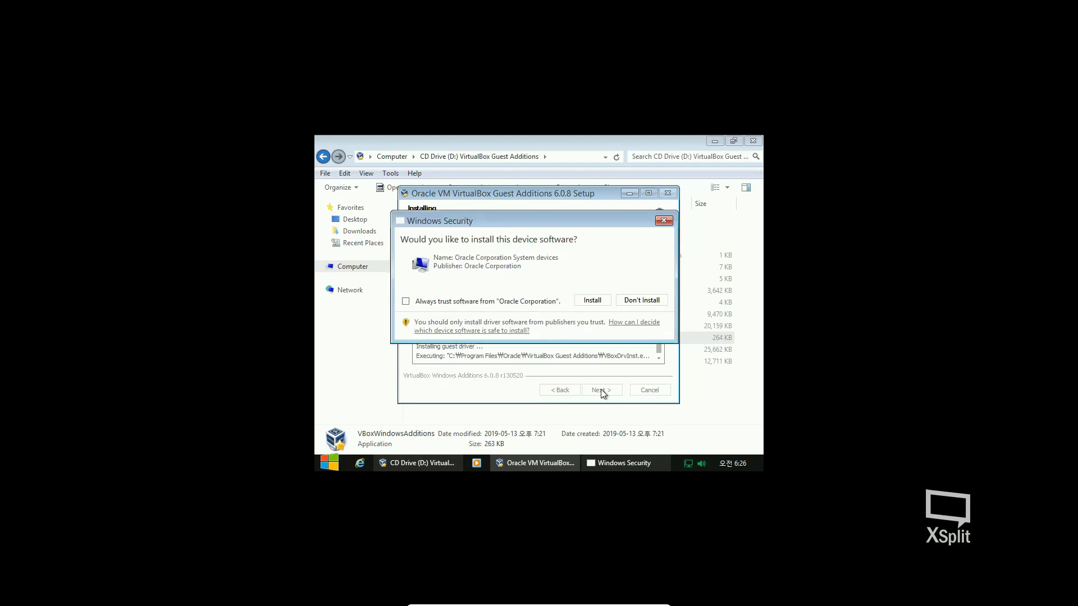
# - Install the Oracle device software, always trusting Oracle Corporation, and finish the Guest Additions setup with an immediate reboot
pyautogui.click(543, 304)
pyautogui.click(585, 303)
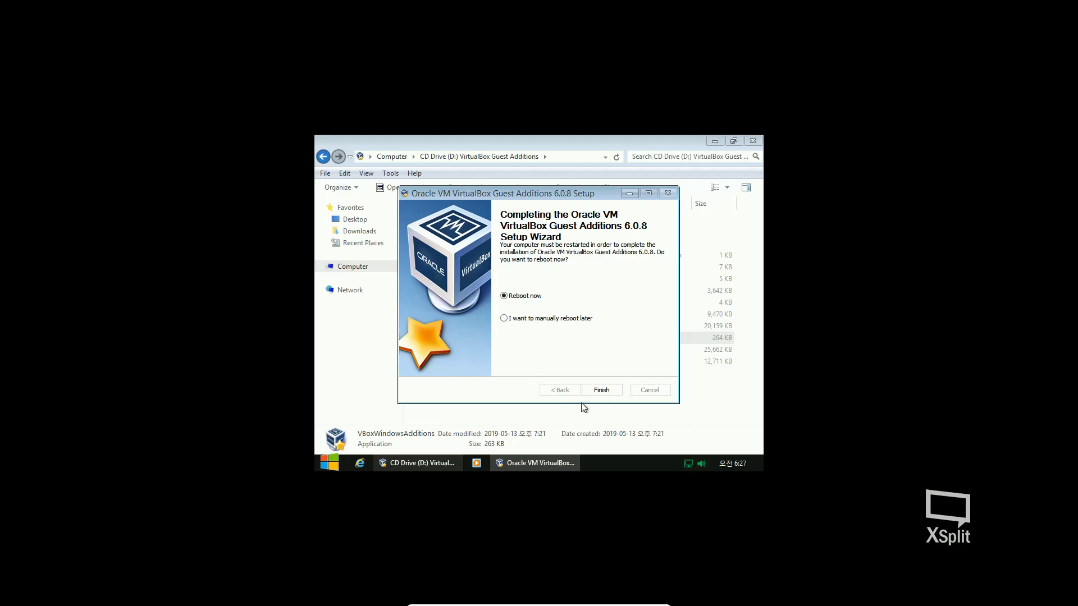
pyautogui.click(604, 391)
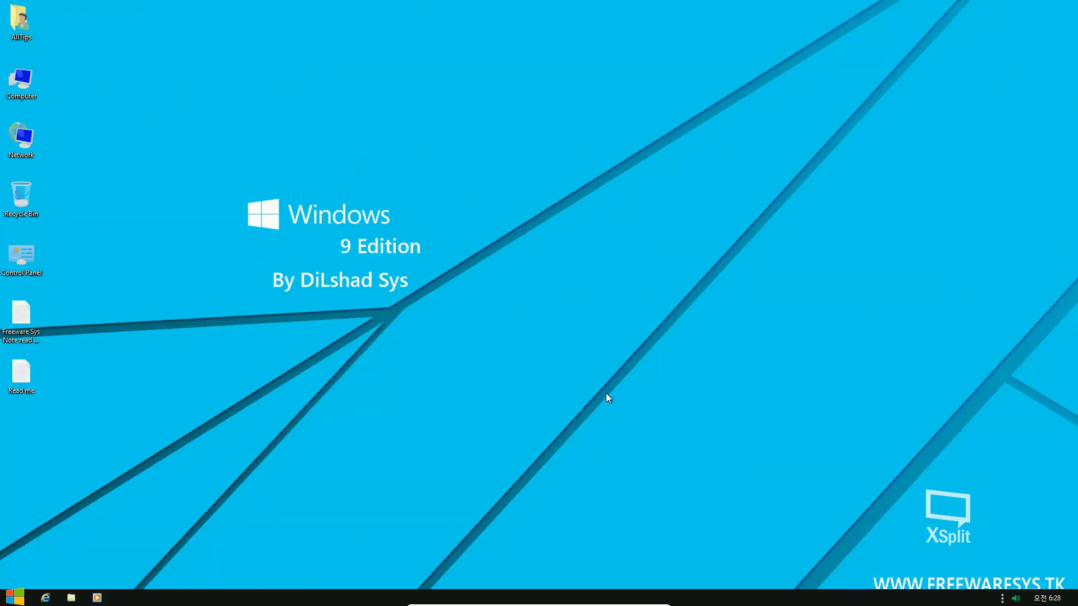
# - Review the computer's system properties and the Read me note from the desktop, closing each window
pyautogui.rightClick(24, 90)
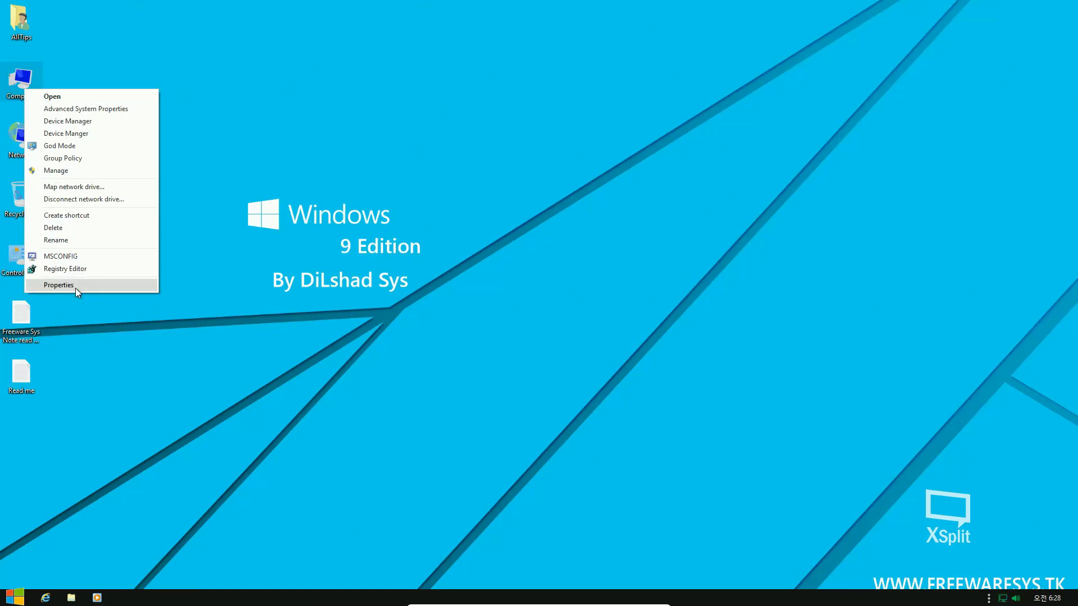
pyautogui.click(58, 286)
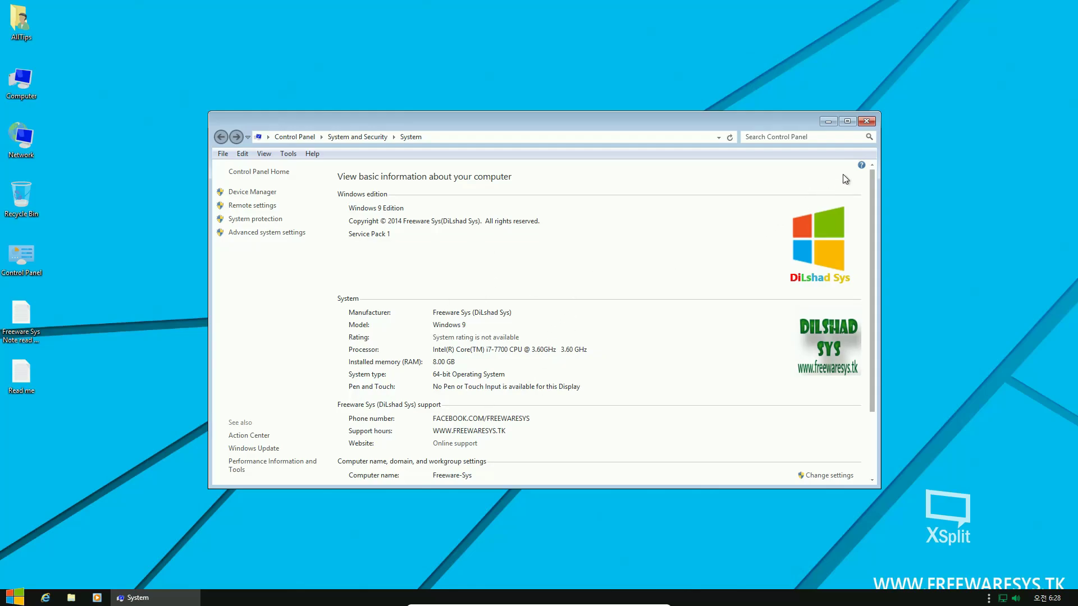
pyautogui.click(866, 121)
pyautogui.moveTo(862, 136); pyautogui.dragTo(153, 443)
pyautogui.doubleClick(22, 375)
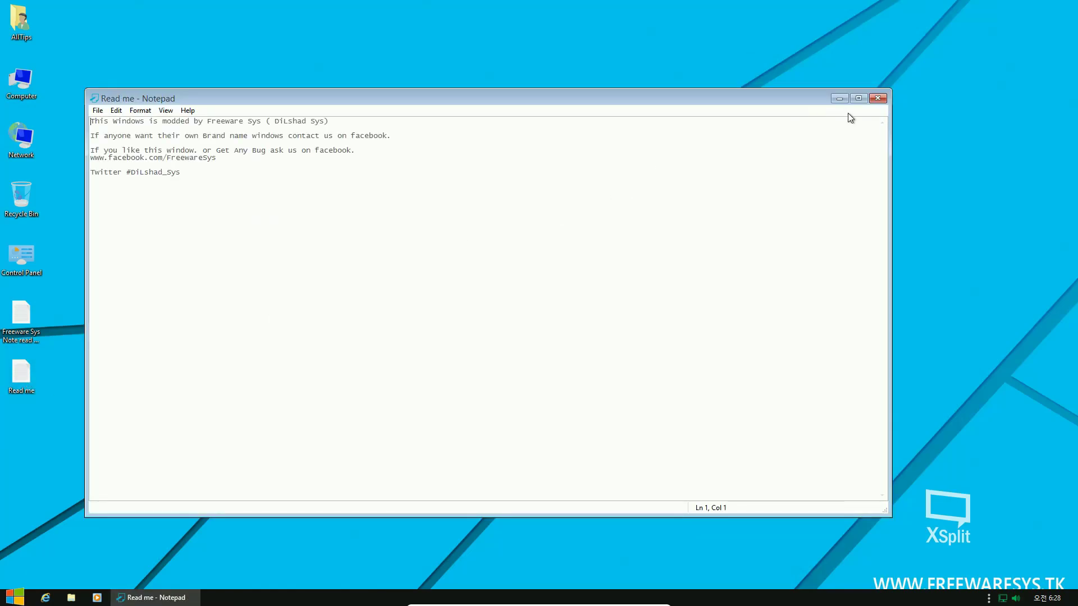
pyautogui.click(877, 98)
# - Open Calculator, view its About information for the Windows version, and close it
pyautogui.click(25, 596)
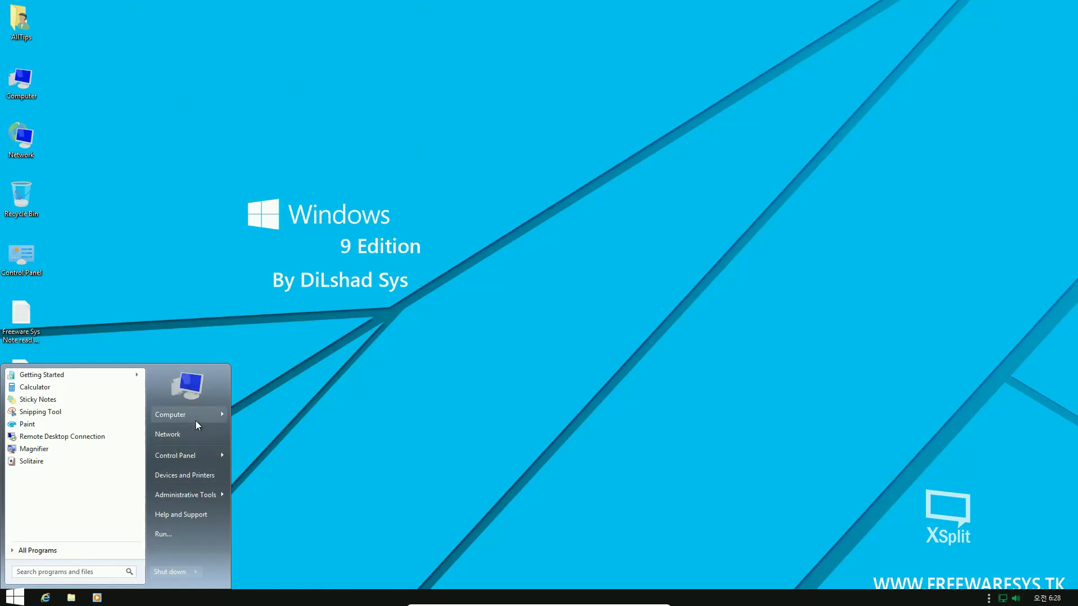
pyautogui.moveTo(203, 418)
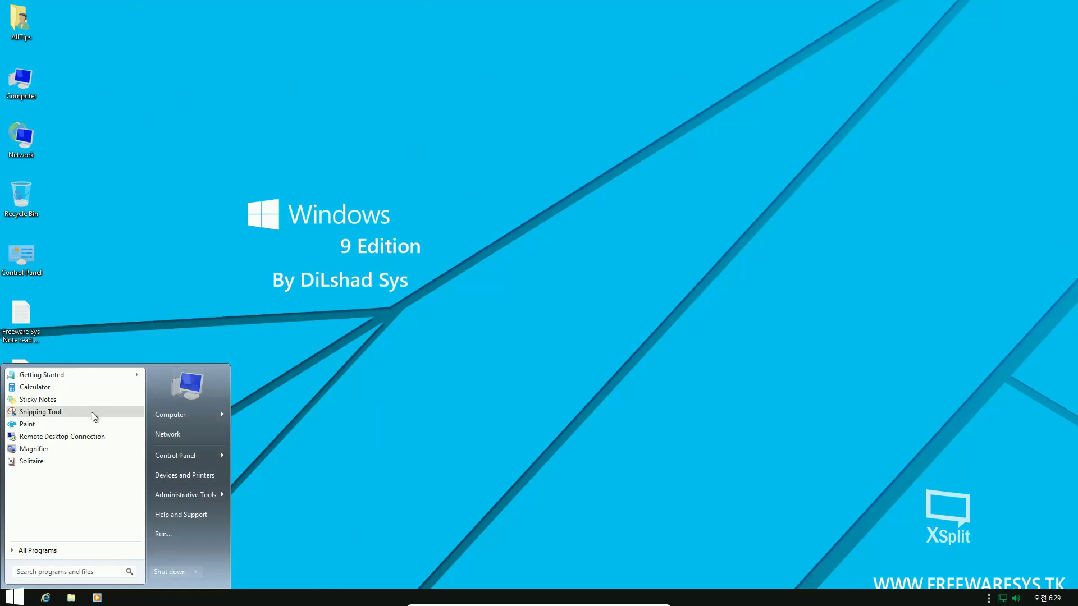
pyautogui.click(69, 387)
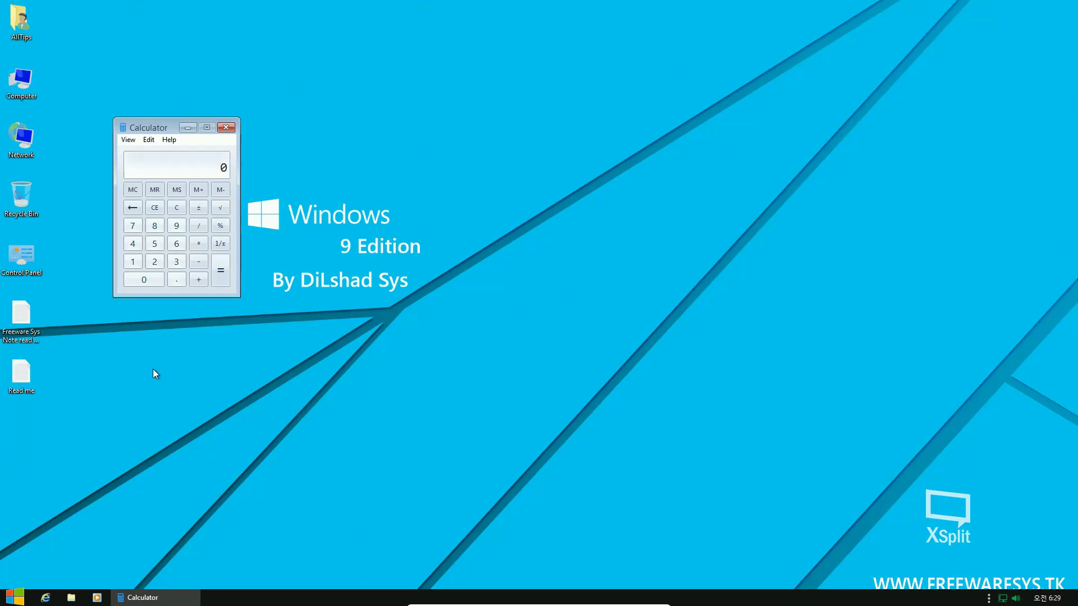
pyautogui.click(168, 140)
pyautogui.click(181, 169)
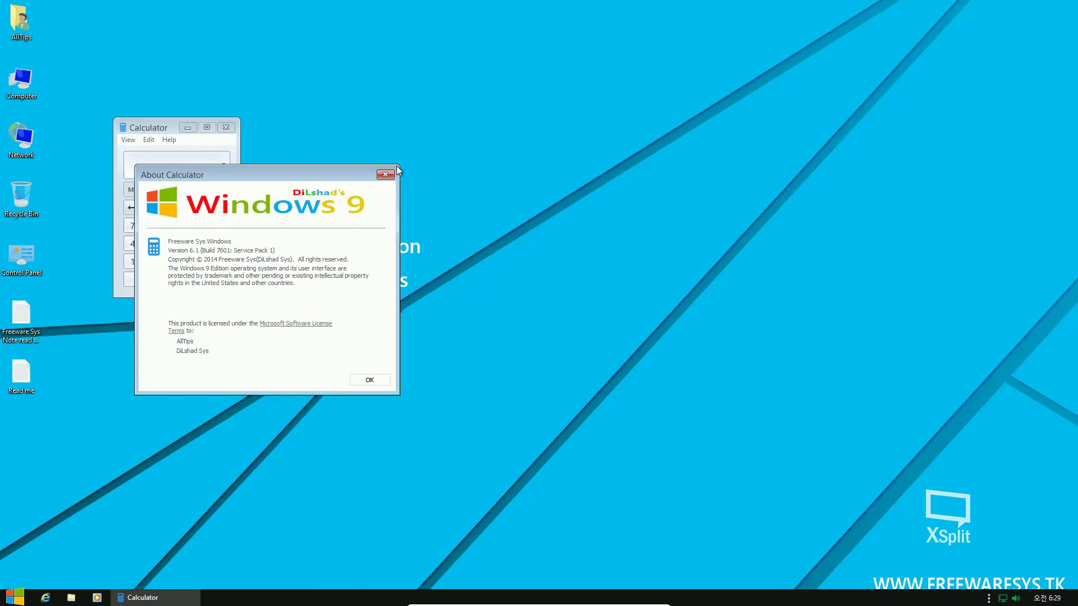
pyautogui.press('Escape')
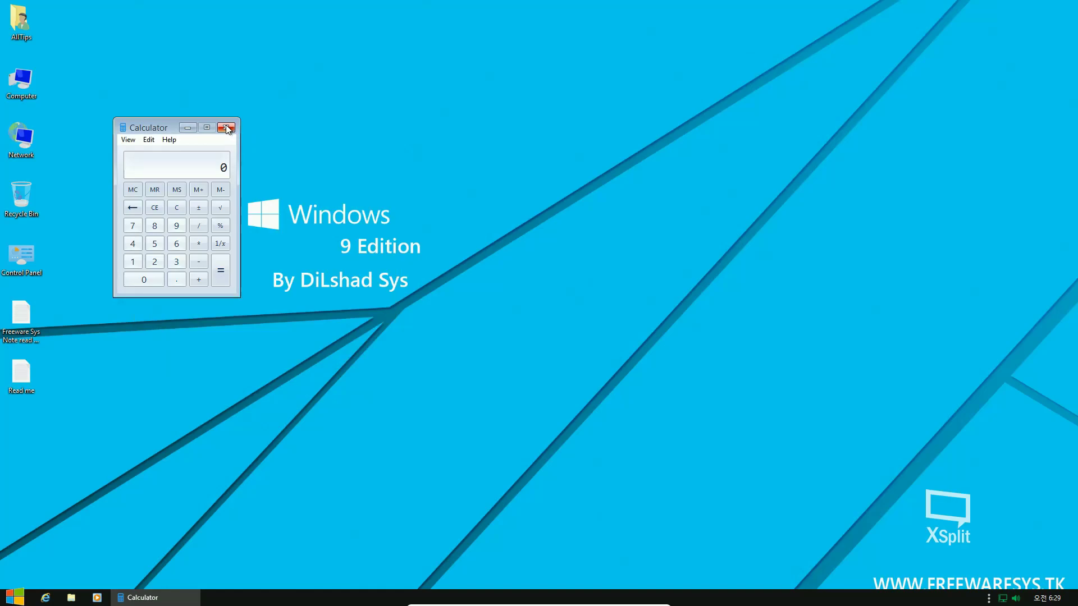
pyautogui.click(227, 128)
# - Look at the Control Panel categories and the drives in Computer, and close both windows
pyautogui.doubleClick(22, 264)
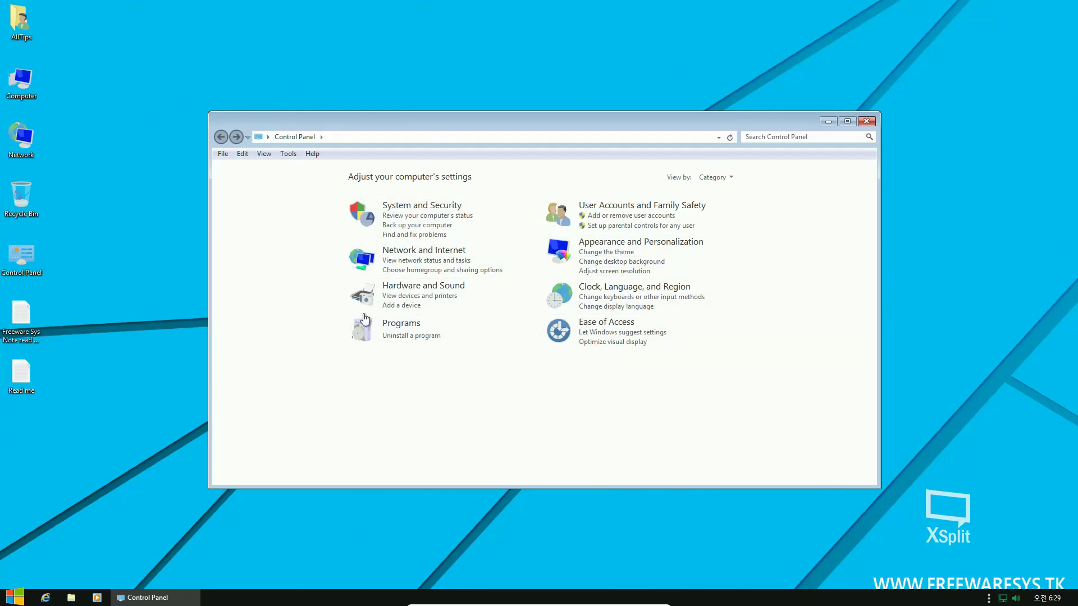
pyautogui.doubleClick(30, 85)
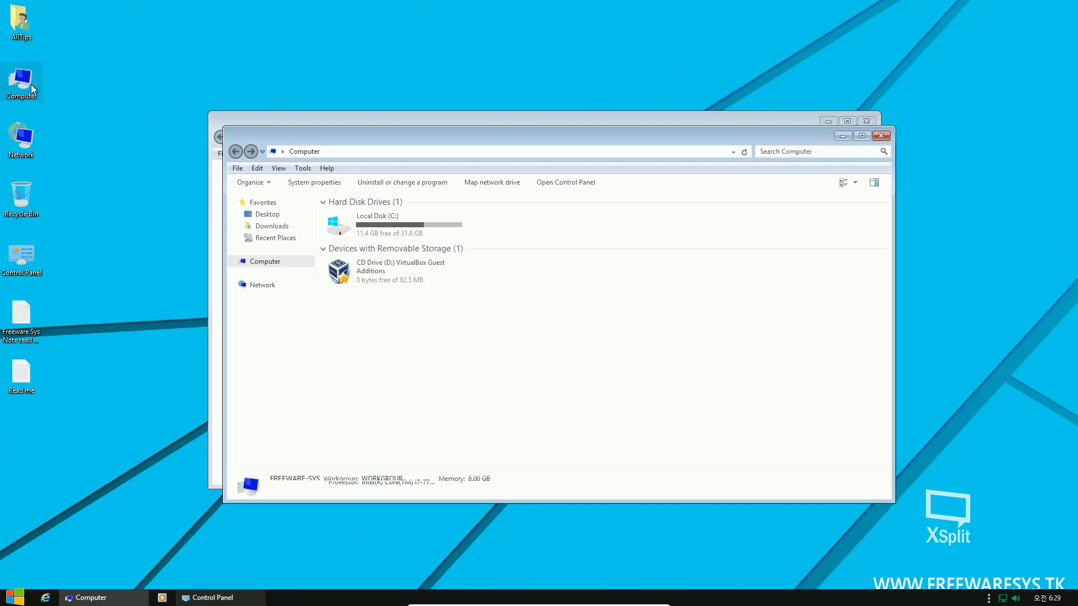
pyautogui.click(888, 140)
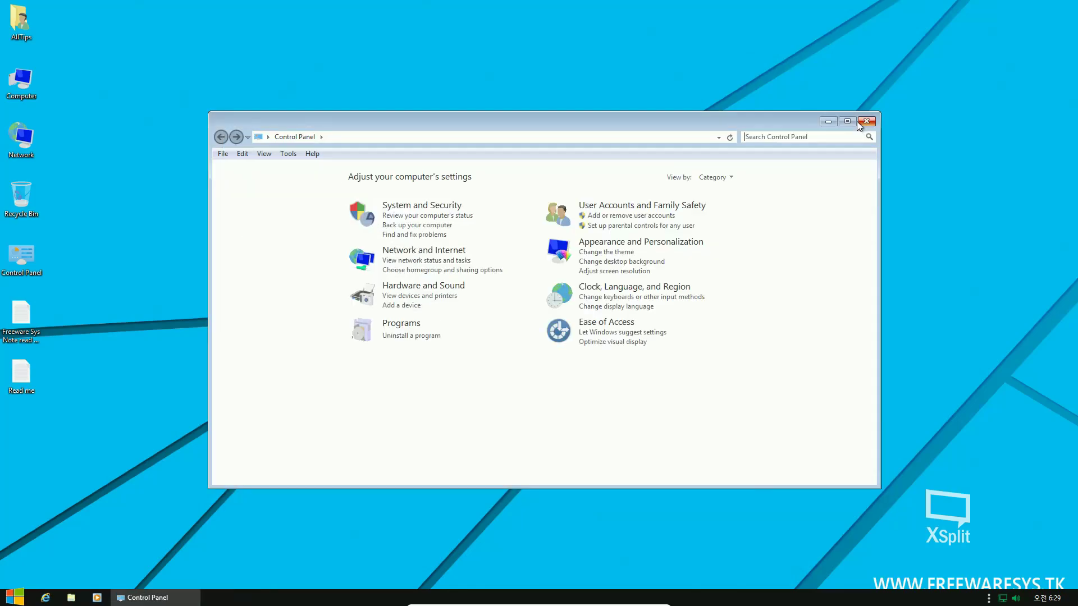
pyautogui.click(864, 121)
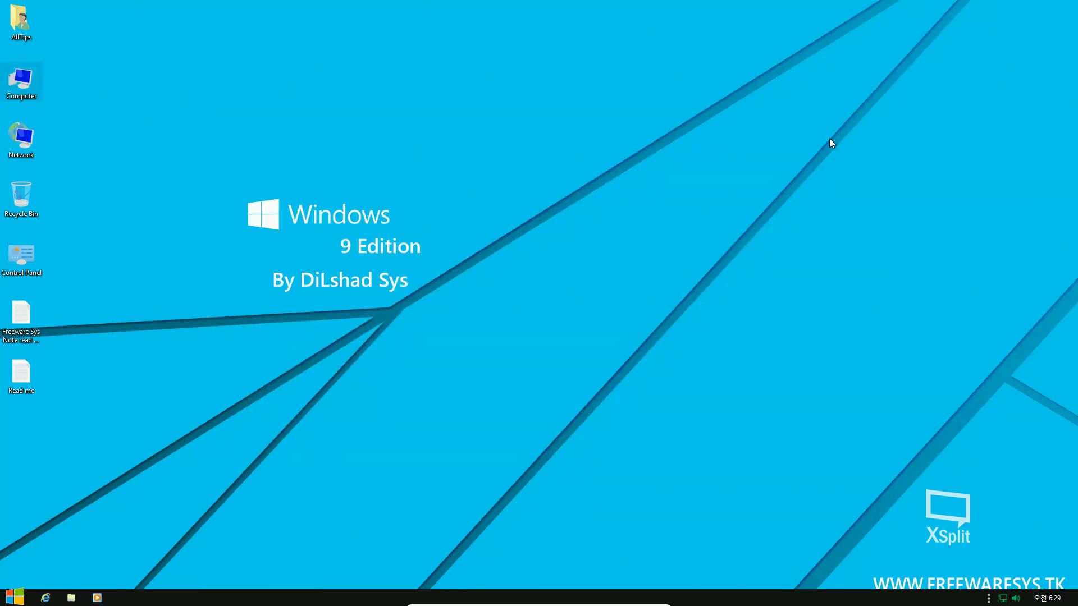
# - Open Internet Explorer, go to google.com, and decline the offer to switch to Chrome
pyautogui.click(47, 598)
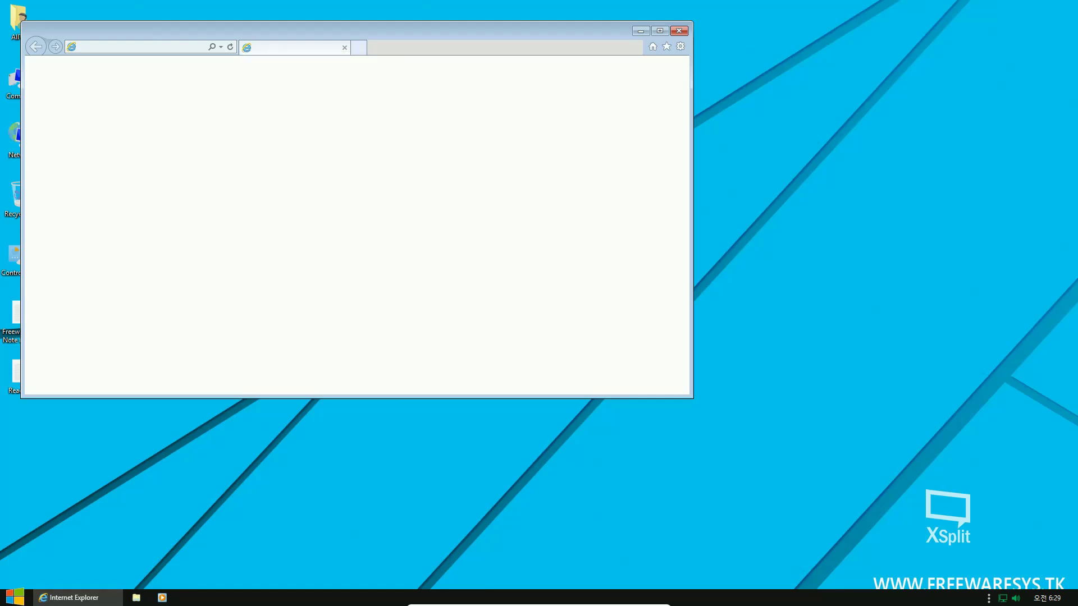
pyautogui.click(165, 47)
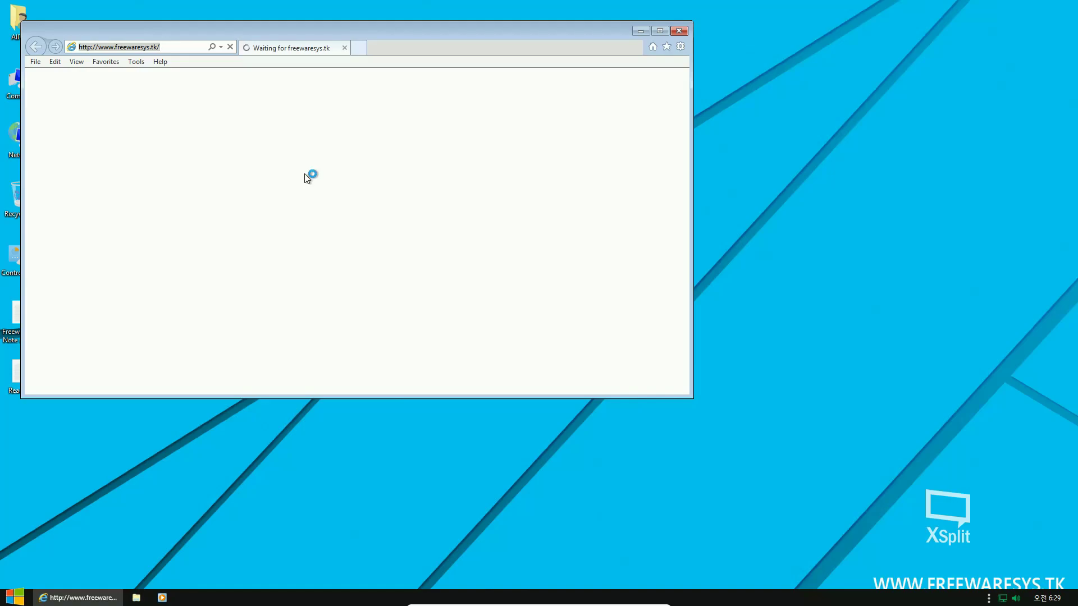
pyautogui.write('goo')
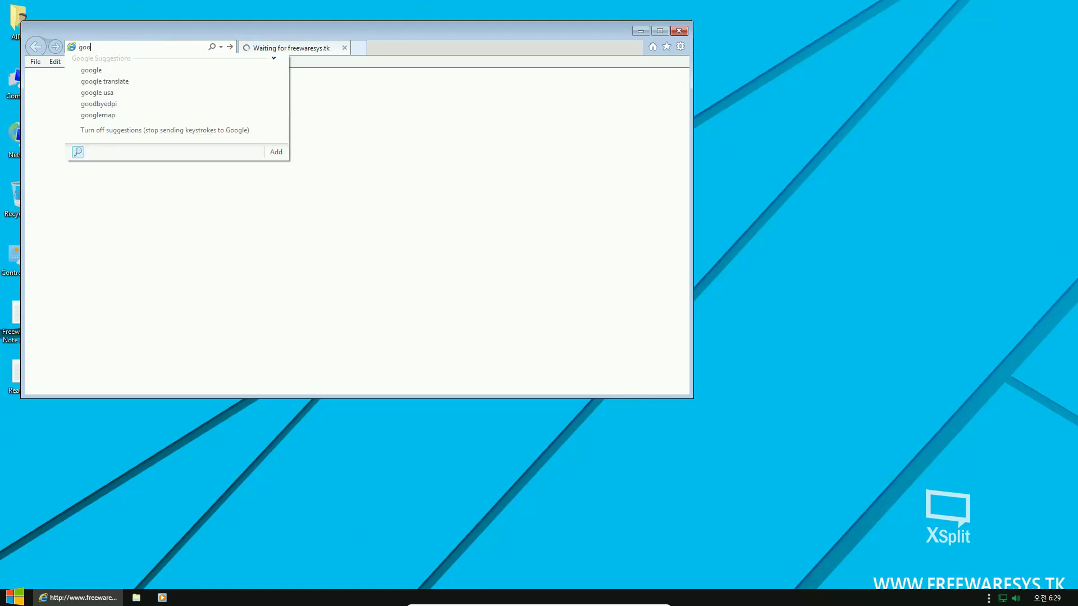
pyautogui.press('BackSpace')
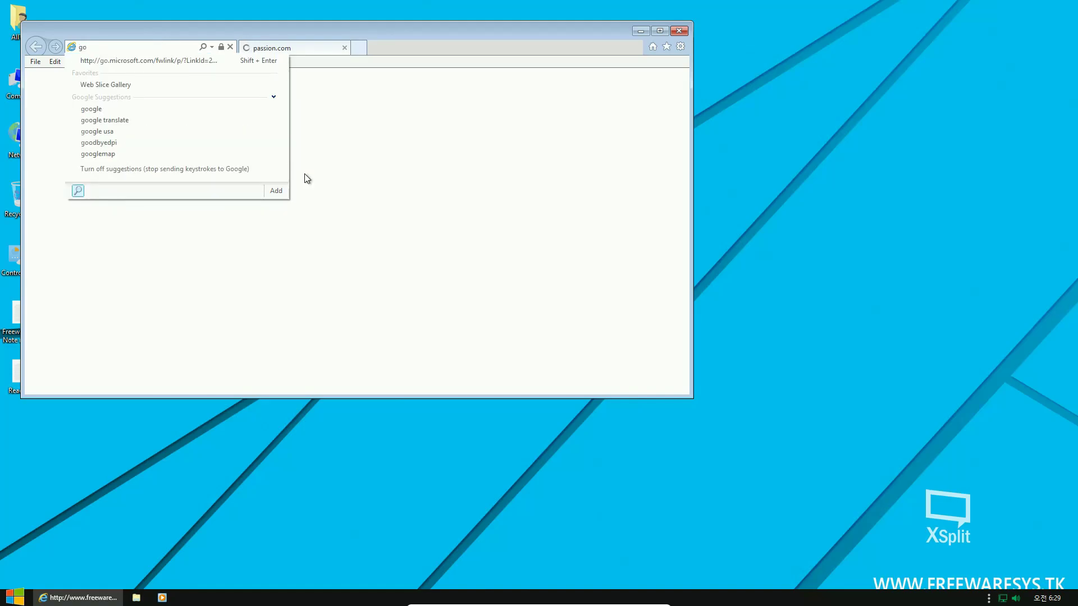
pyautogui.write('o')
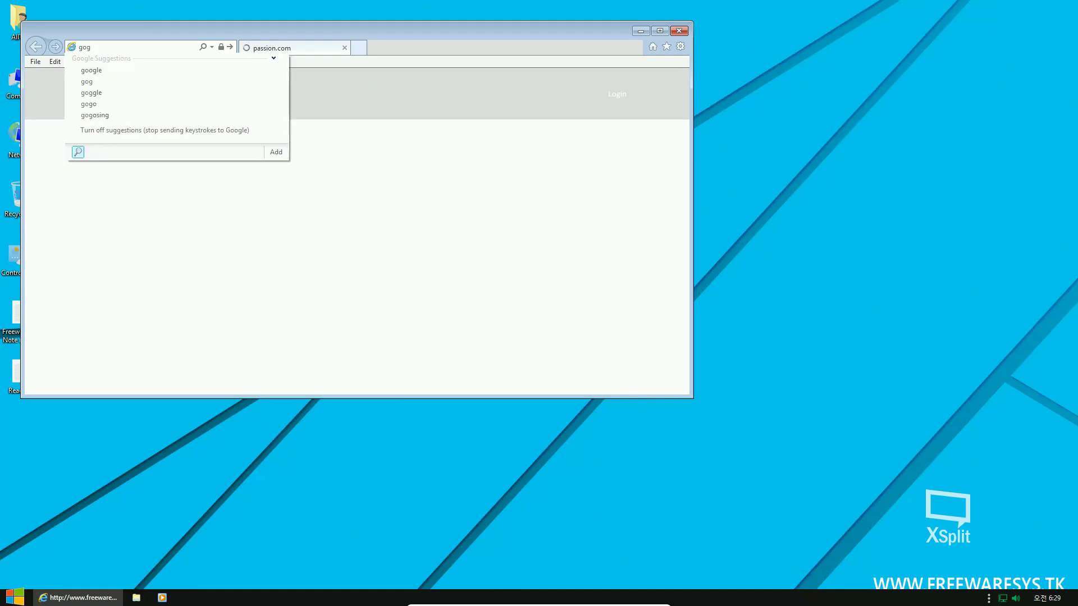
pyautogui.write('g')
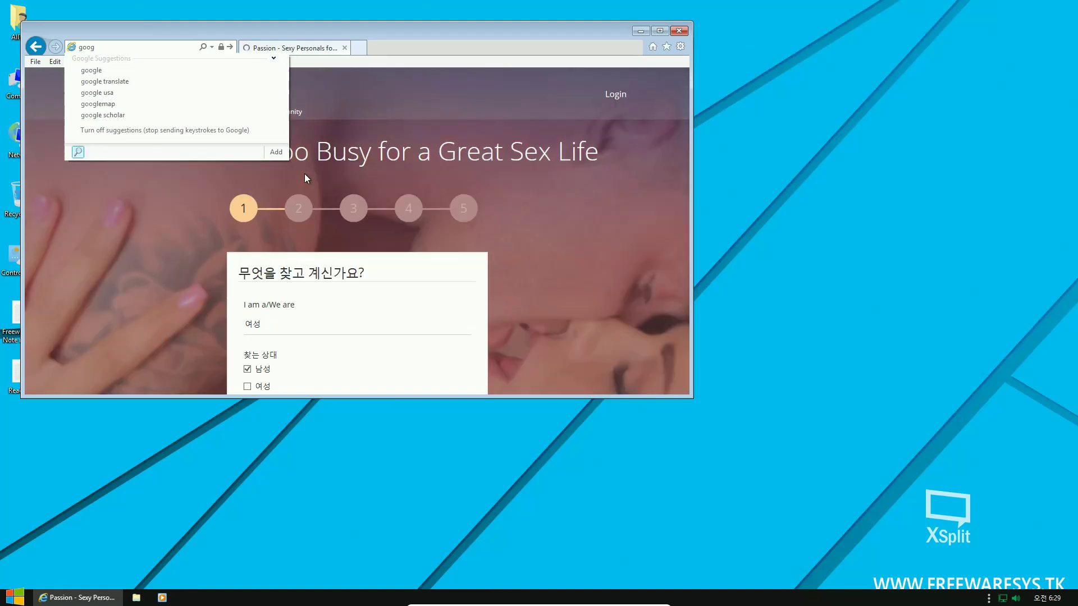
pyautogui.write('le')
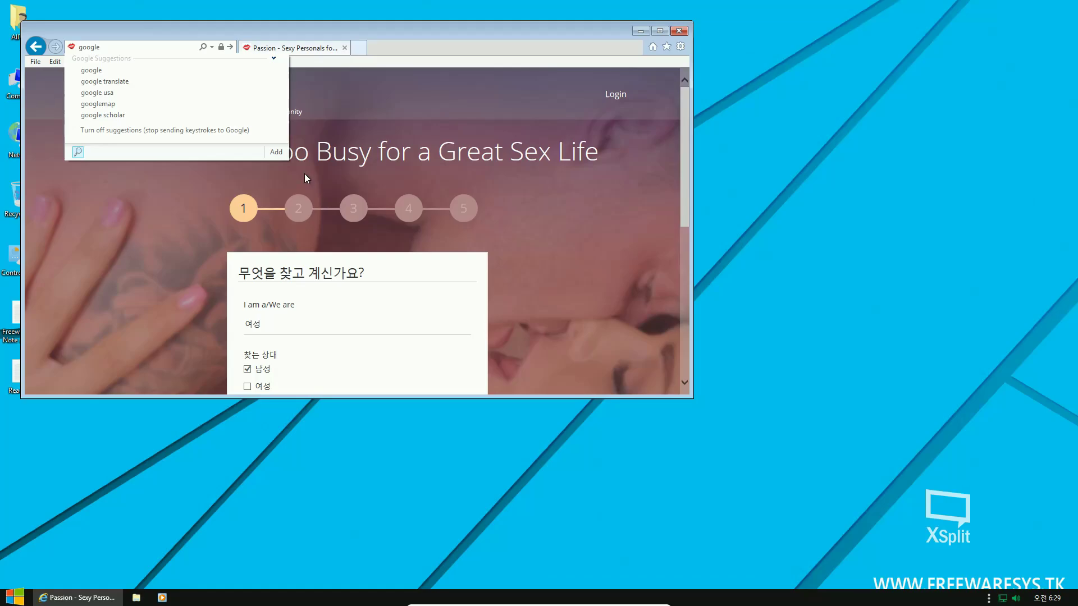
pyautogui.write('.com')
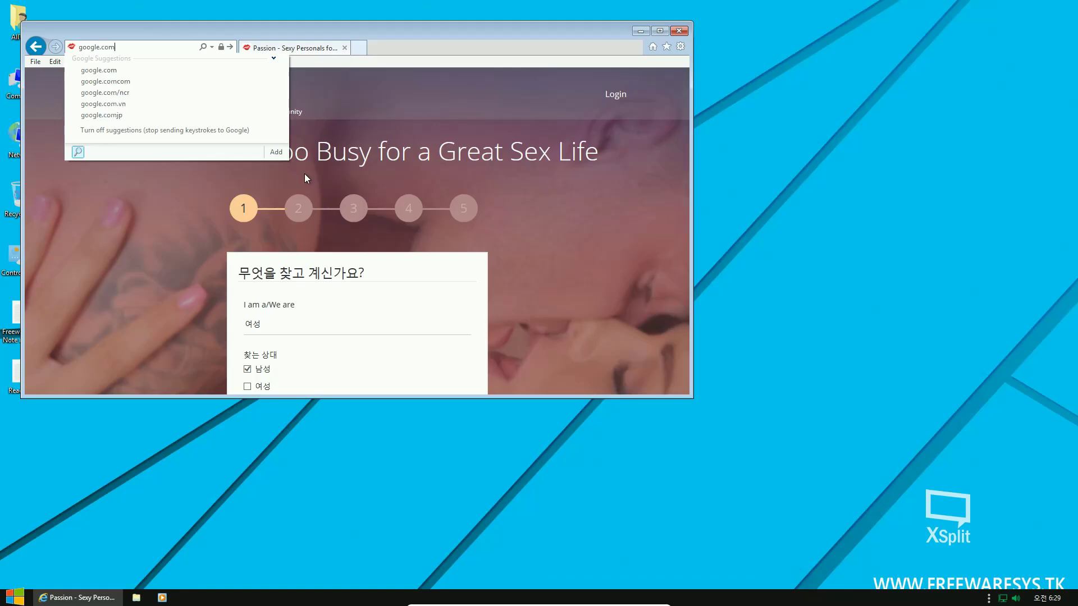
pyautogui.press('Return')
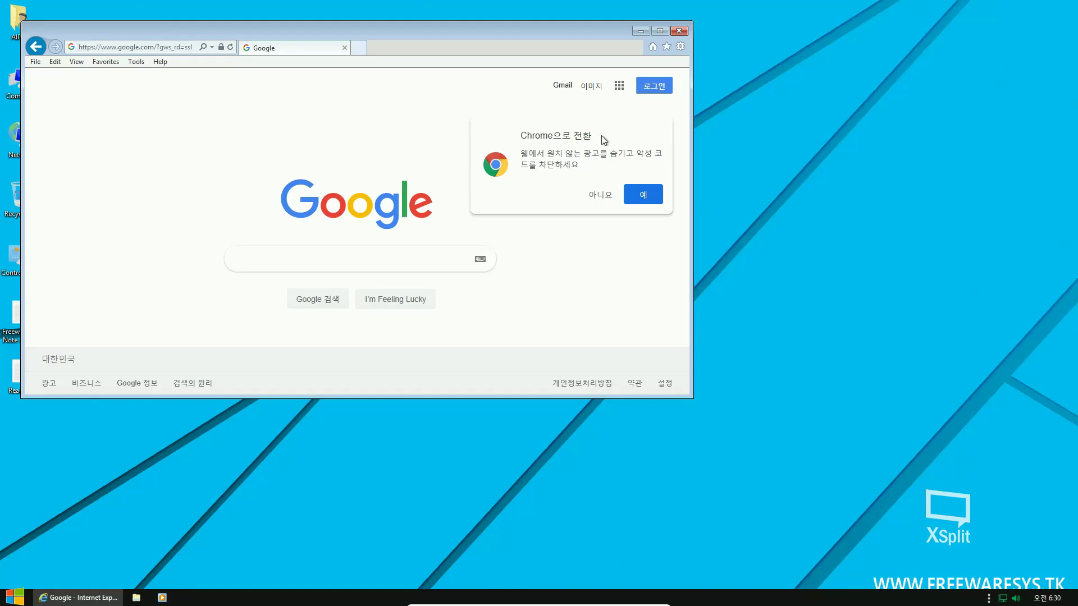
pyautogui.click(600, 195)
pyautogui.moveTo(530, 39); pyautogui.dragTo(664, 76)
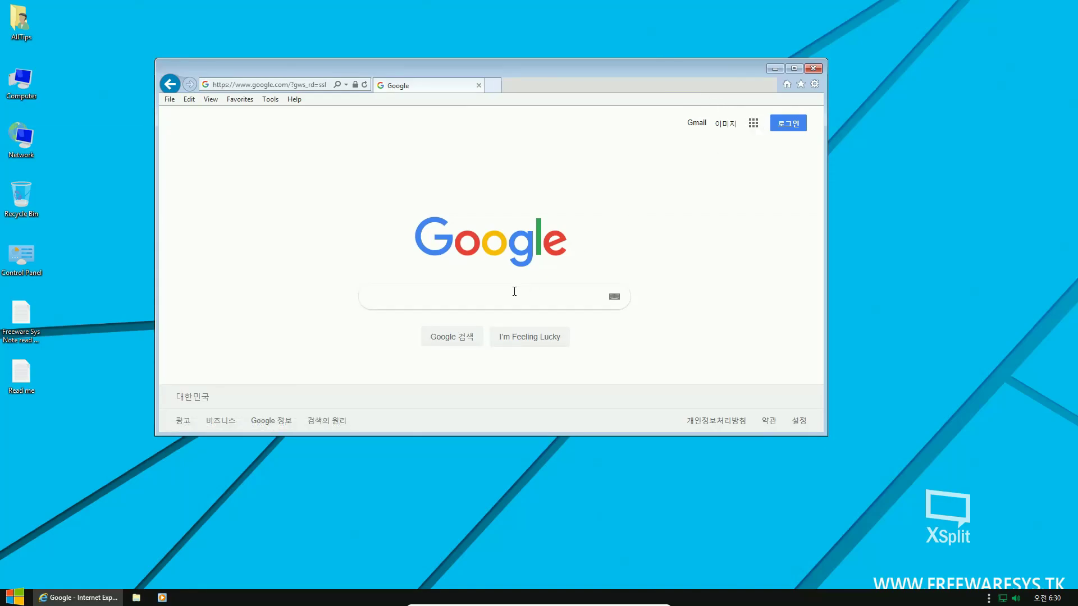
# - Go to chrome.com in the current browser tab to open the Google Chrome download page
pyautogui.click(311, 84)
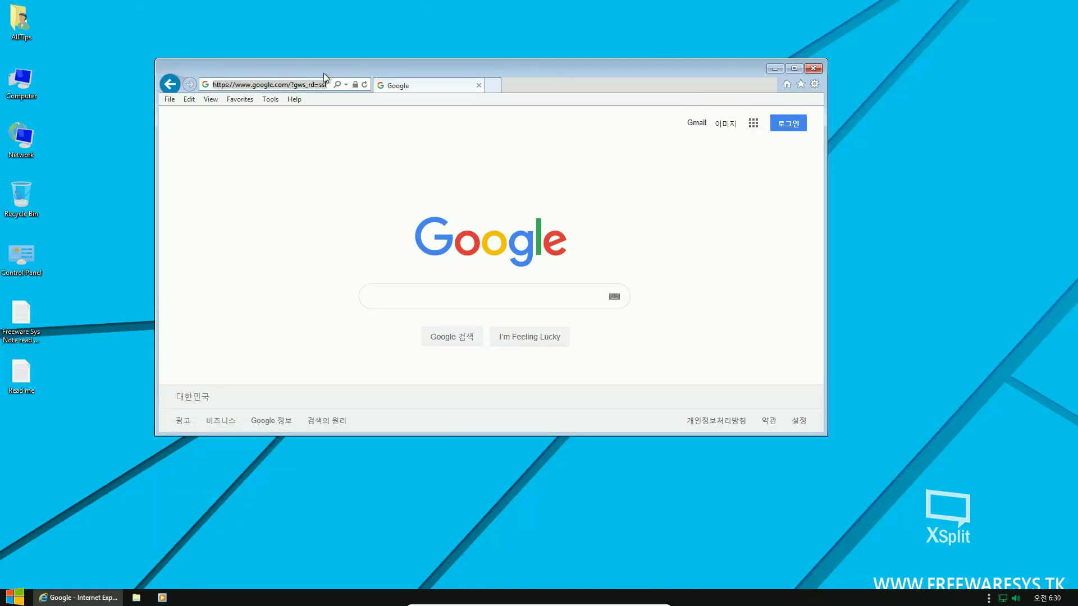
pyautogui.write('ch')
pyautogui.write('rome')
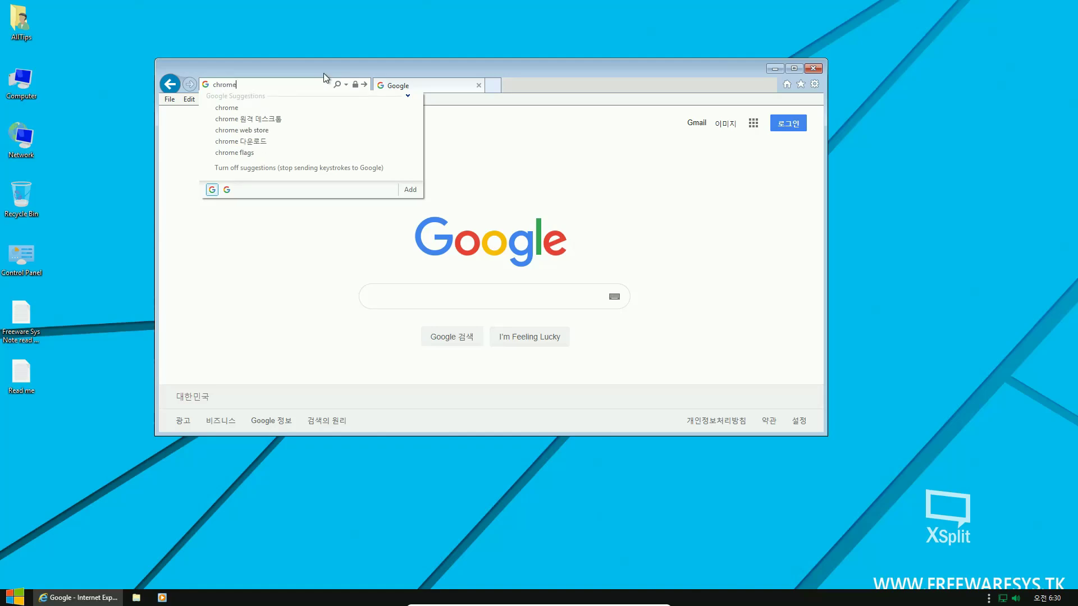
pyautogui.write('.com')
pyautogui.press('Return')
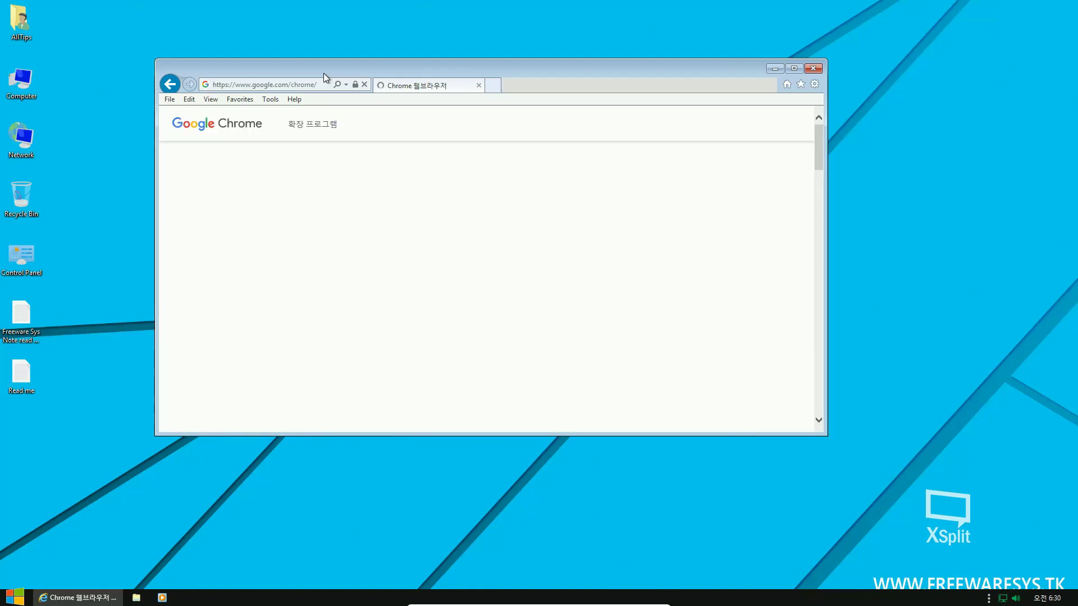
# - Download Chrome from its web page and allow the Google installer from dl.google.com to run
pyautogui.scroll(-3, 558, 205)
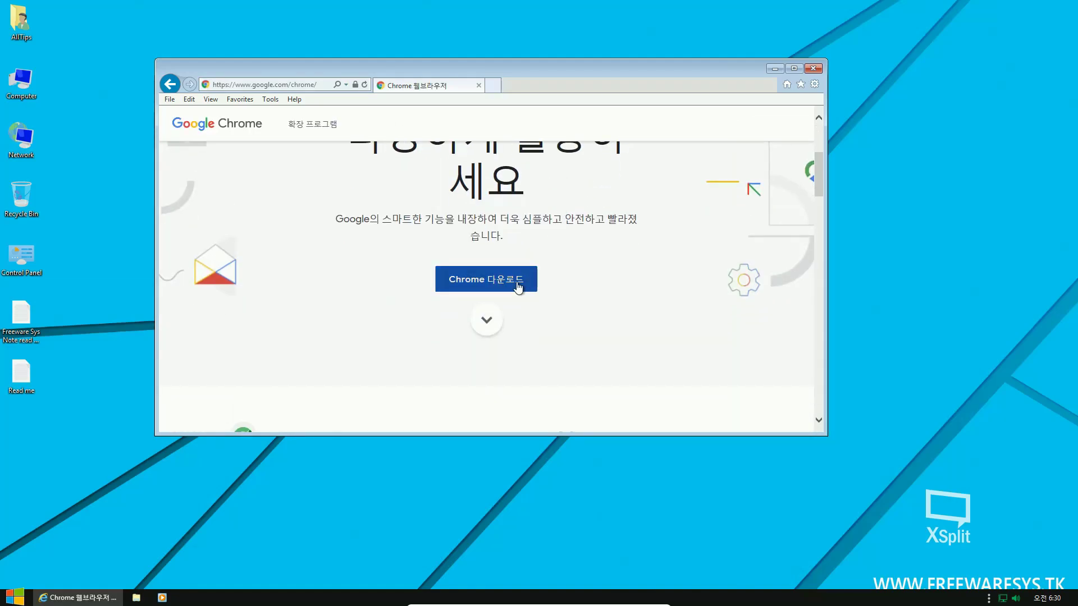
pyautogui.click(513, 289)
pyautogui.click(368, 372)
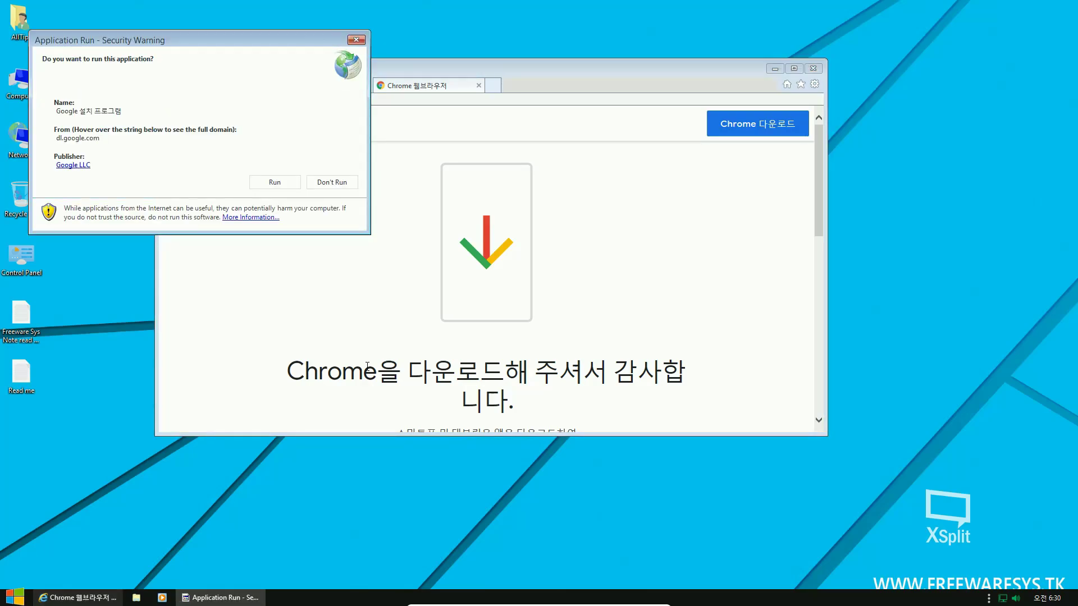
pyautogui.click(275, 182)
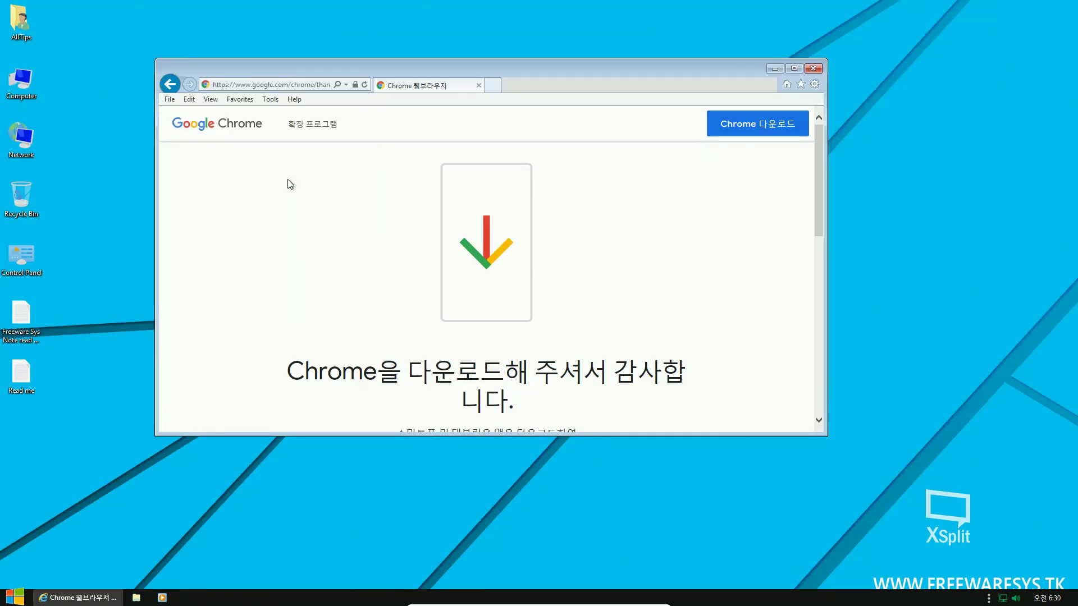